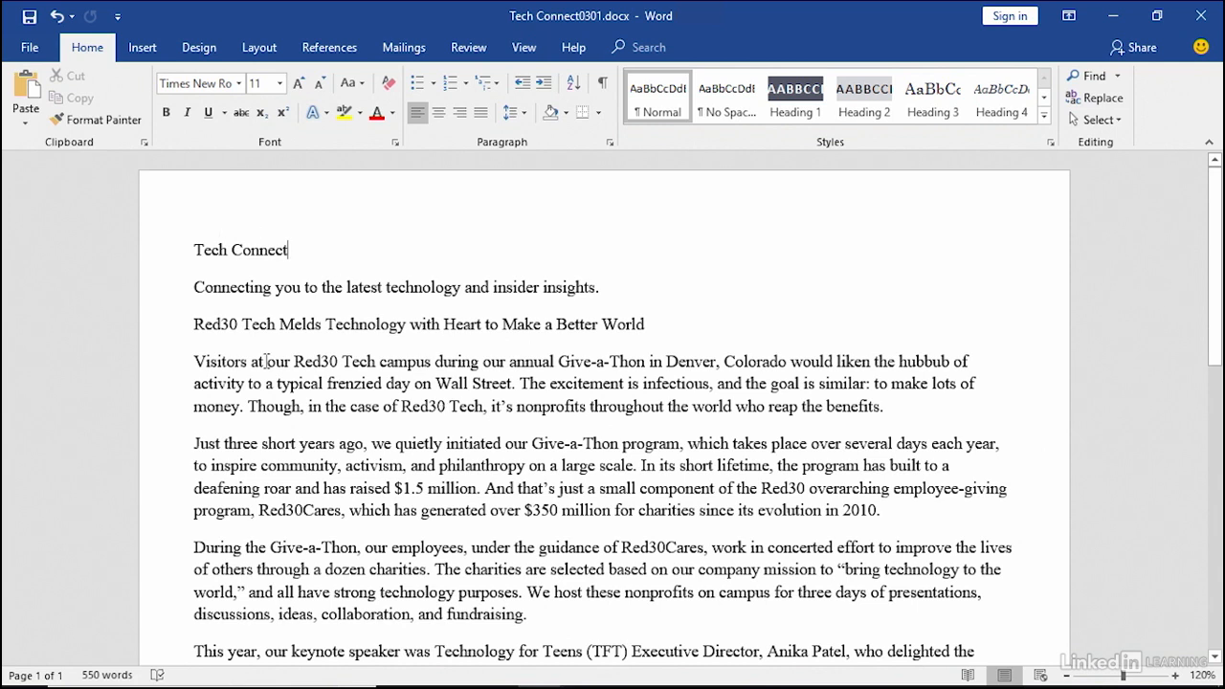
# Look through the whole Tech Connect newsletter, from its title to the closing web link, to examine its current formatting
pyautogui.scroll(-1, 303, 417)
pyautogui.scroll(-8, 303, 417)
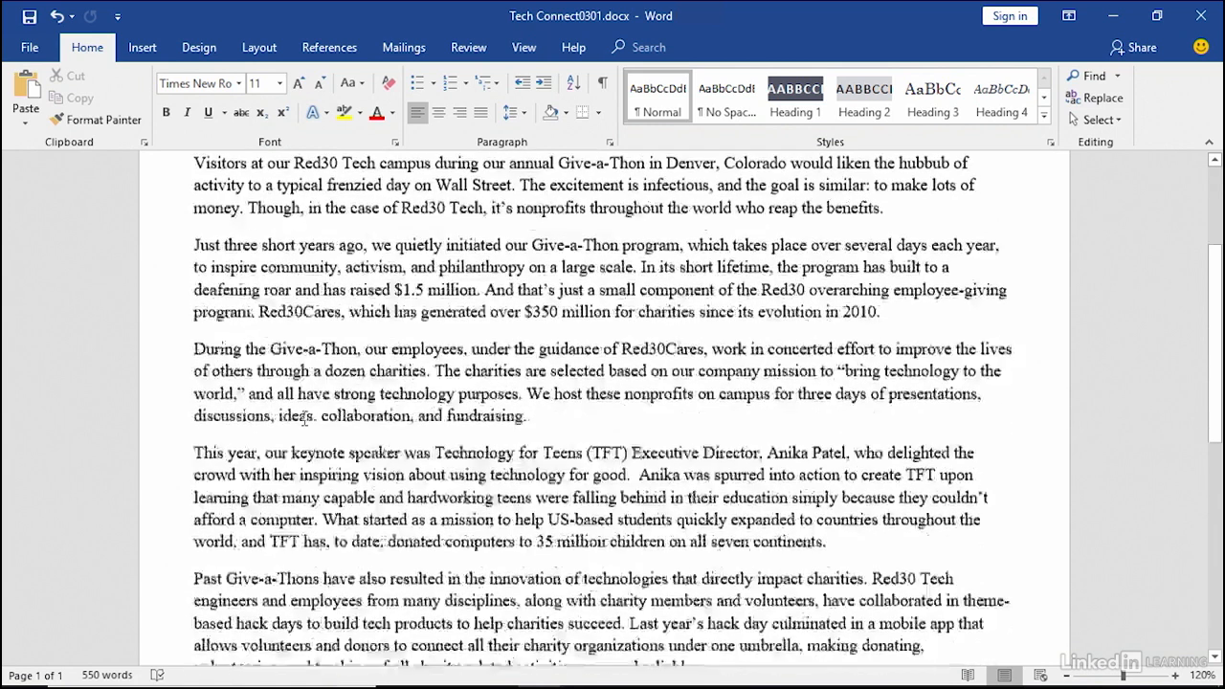
pyautogui.scroll(-5, 302, 418)
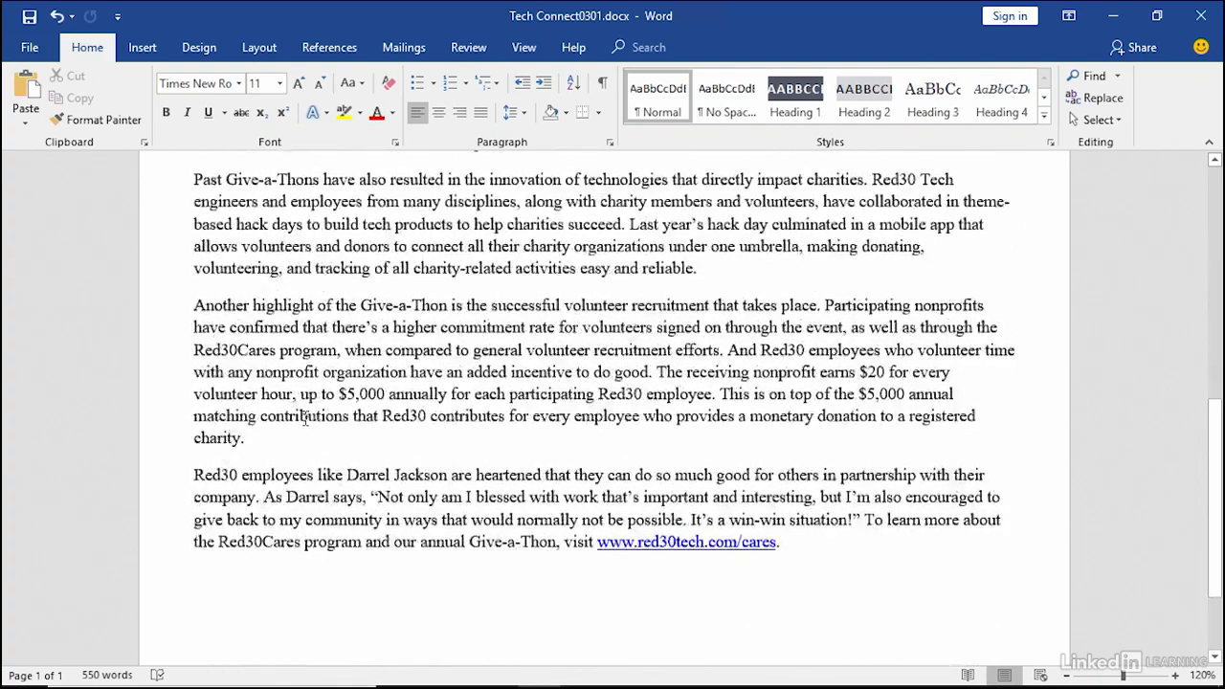
pyautogui.scroll(-1, 303, 418)
pyautogui.scroll(-2, 299, 427)
pyautogui.scroll(5, 298, 426)
pyautogui.scroll(10, 298, 427)
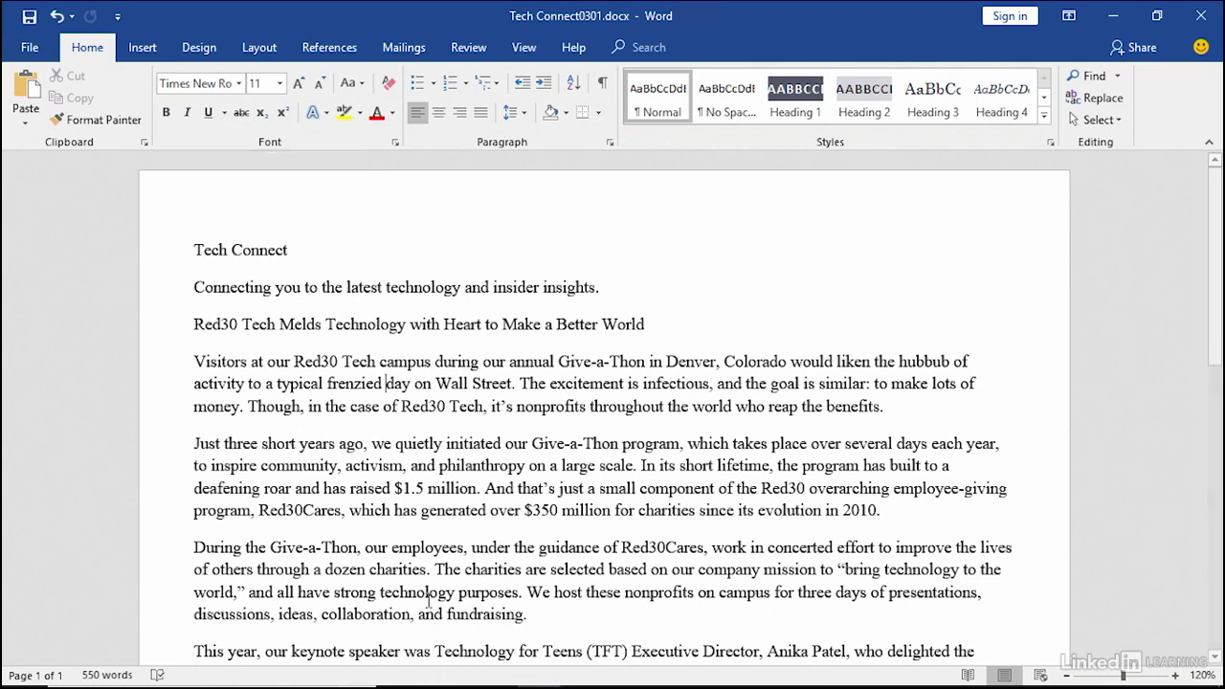
pyautogui.scroll(-8, 410, 467)
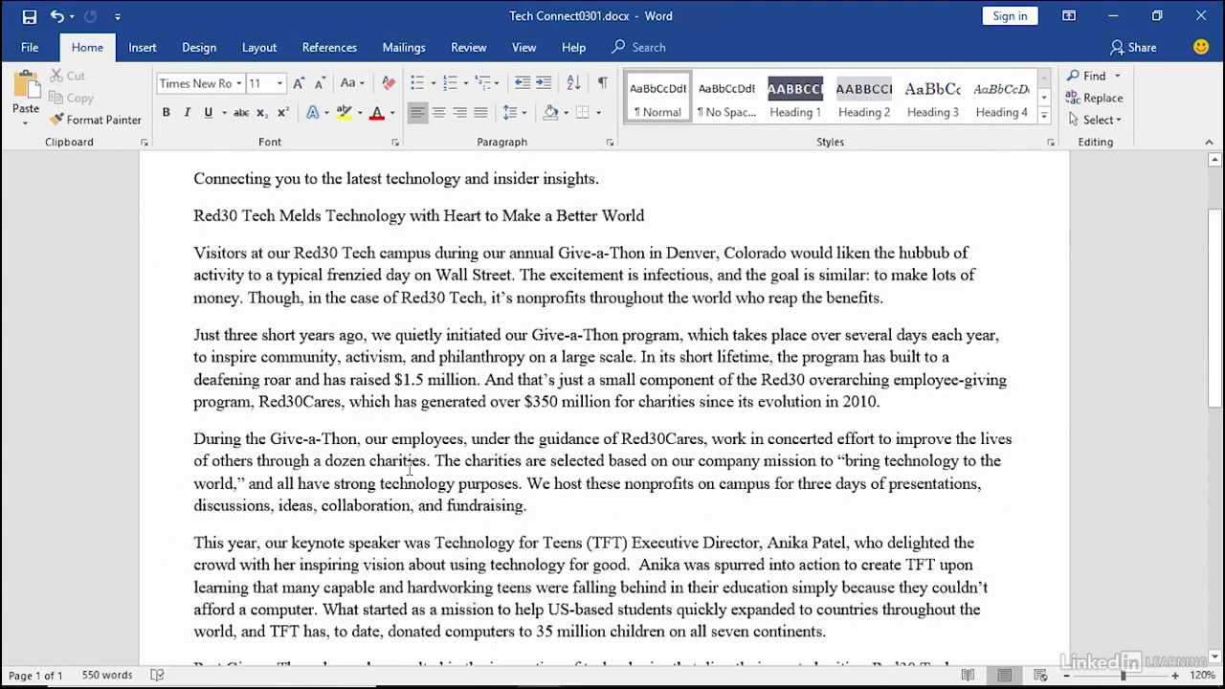
pyautogui.scroll(-3, 410, 467)
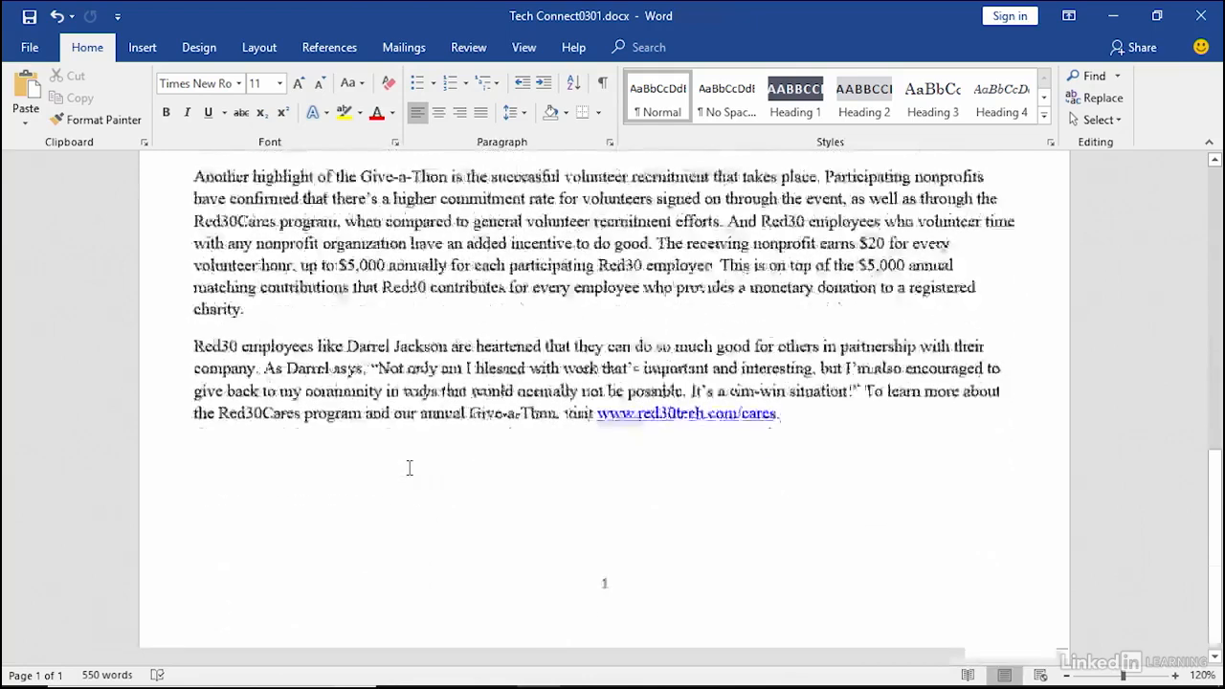
pyautogui.scroll(11, 409, 467)
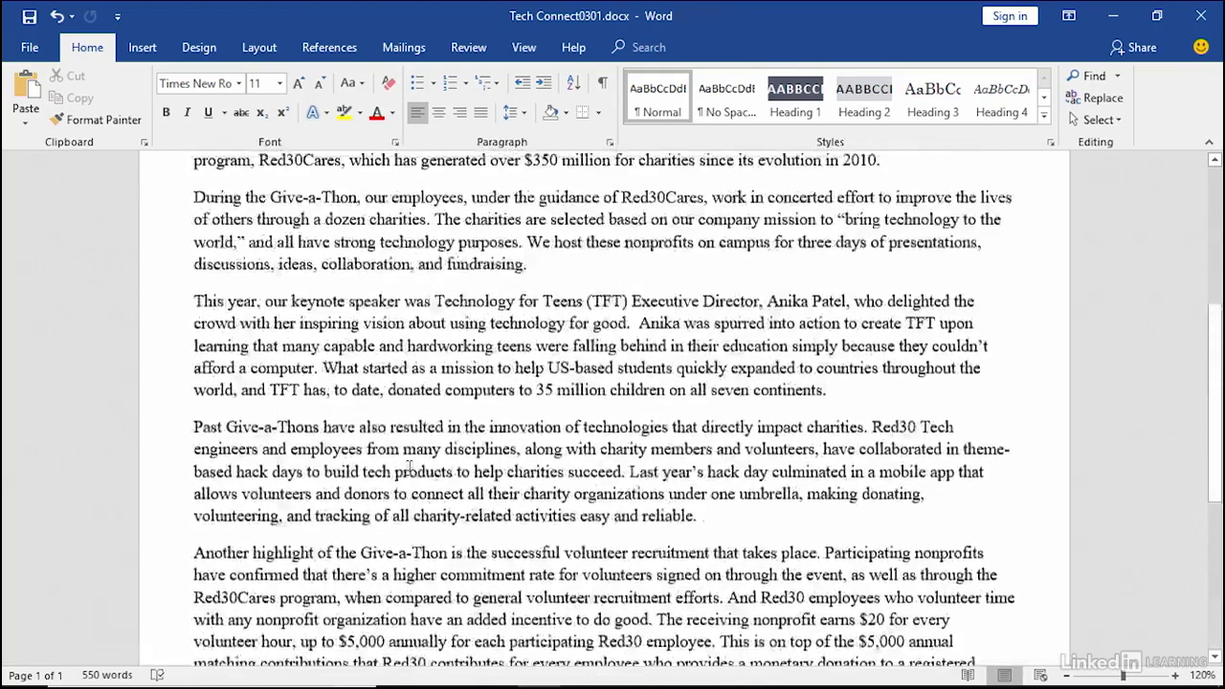
pyautogui.scroll(1, 410, 467)
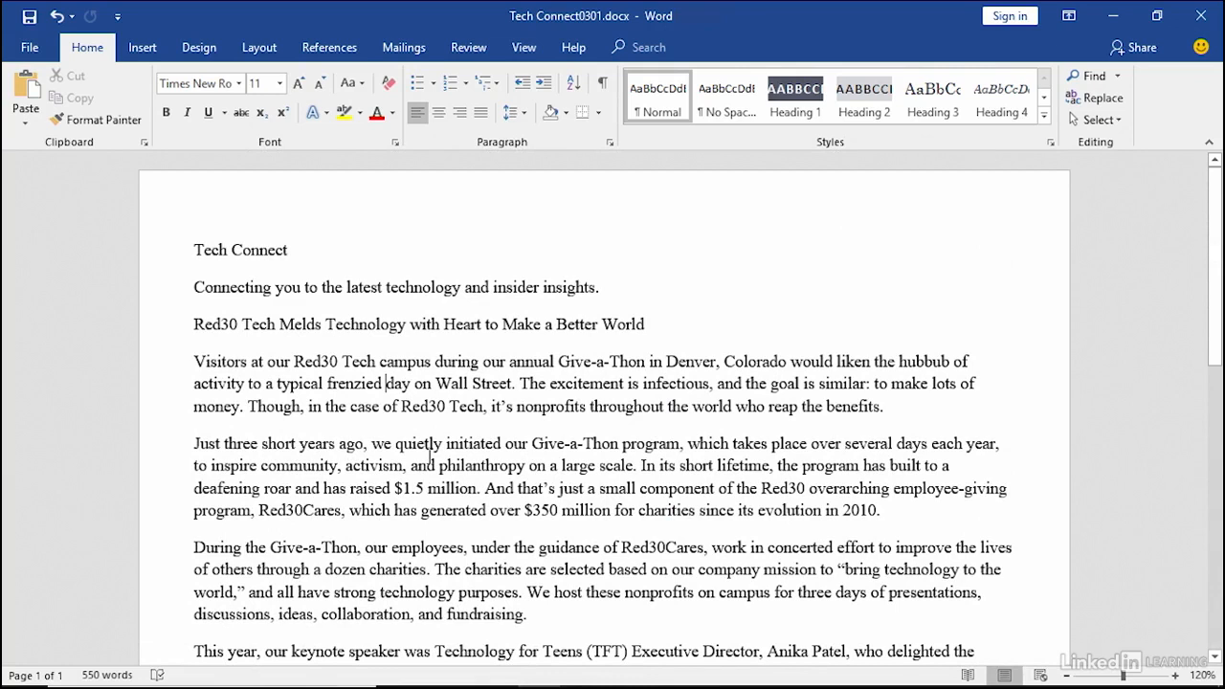
# Change the font of the entire document to Calibri
pyautogui.hotkey('ctrl', 'a')
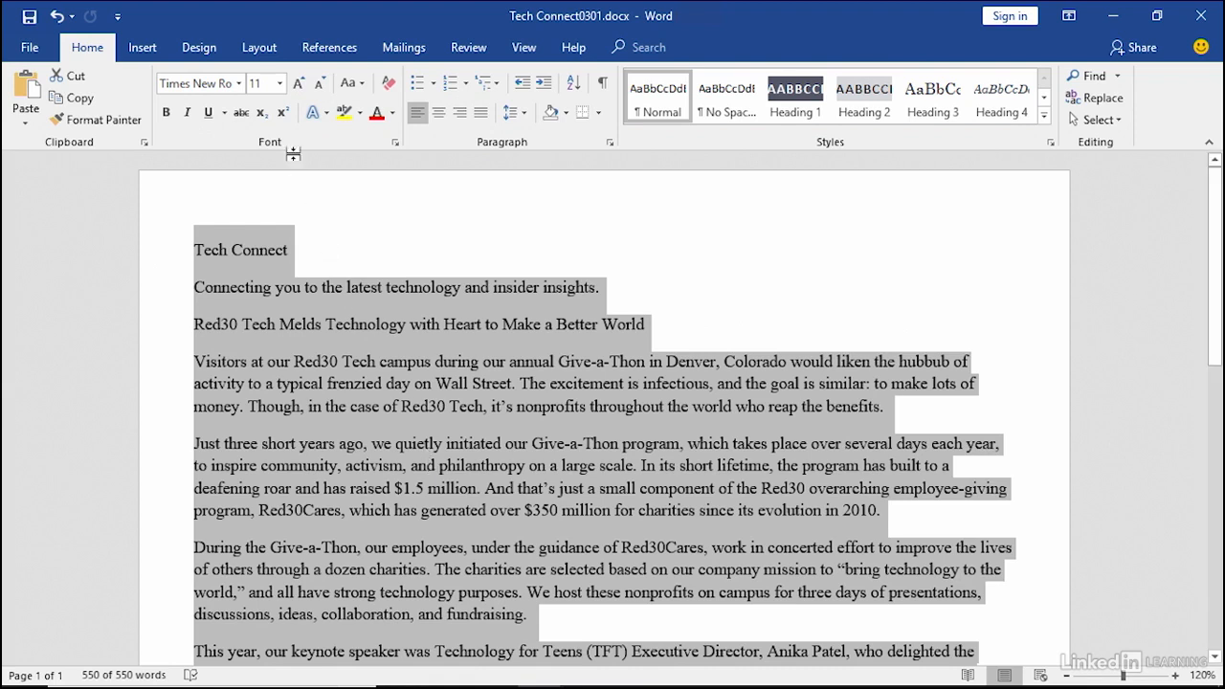
pyautogui.click(239, 84)
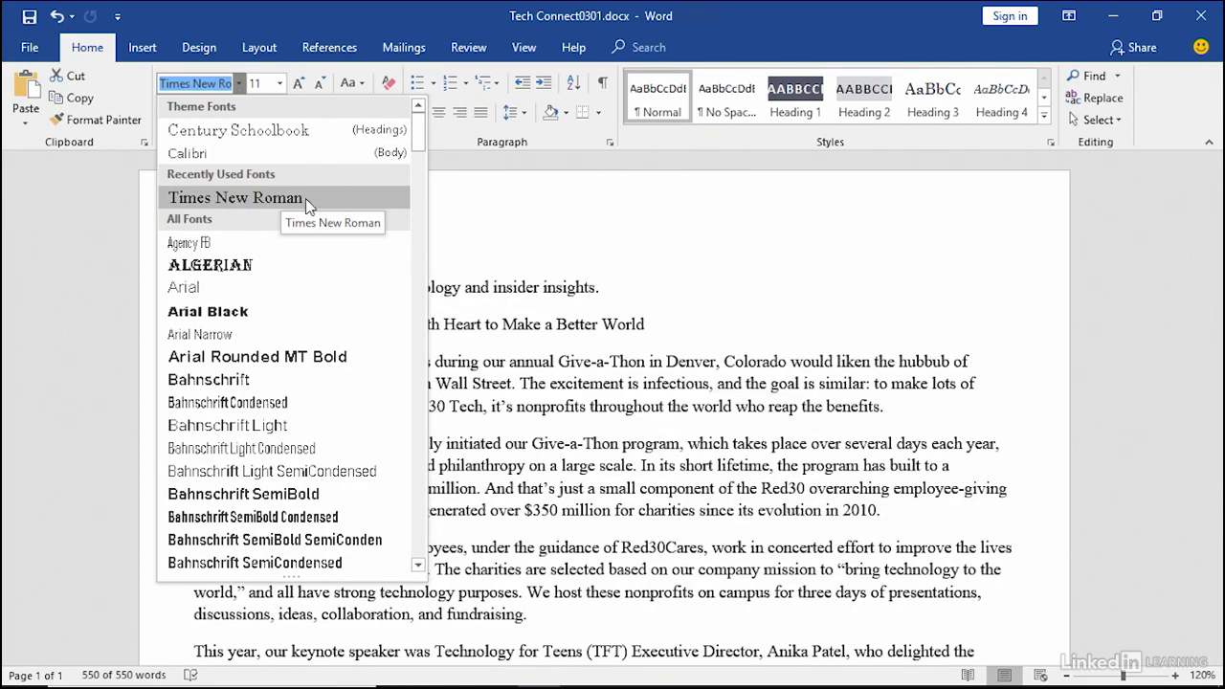
pyautogui.moveTo(421, 131); pyautogui.dragTo(420, 195)
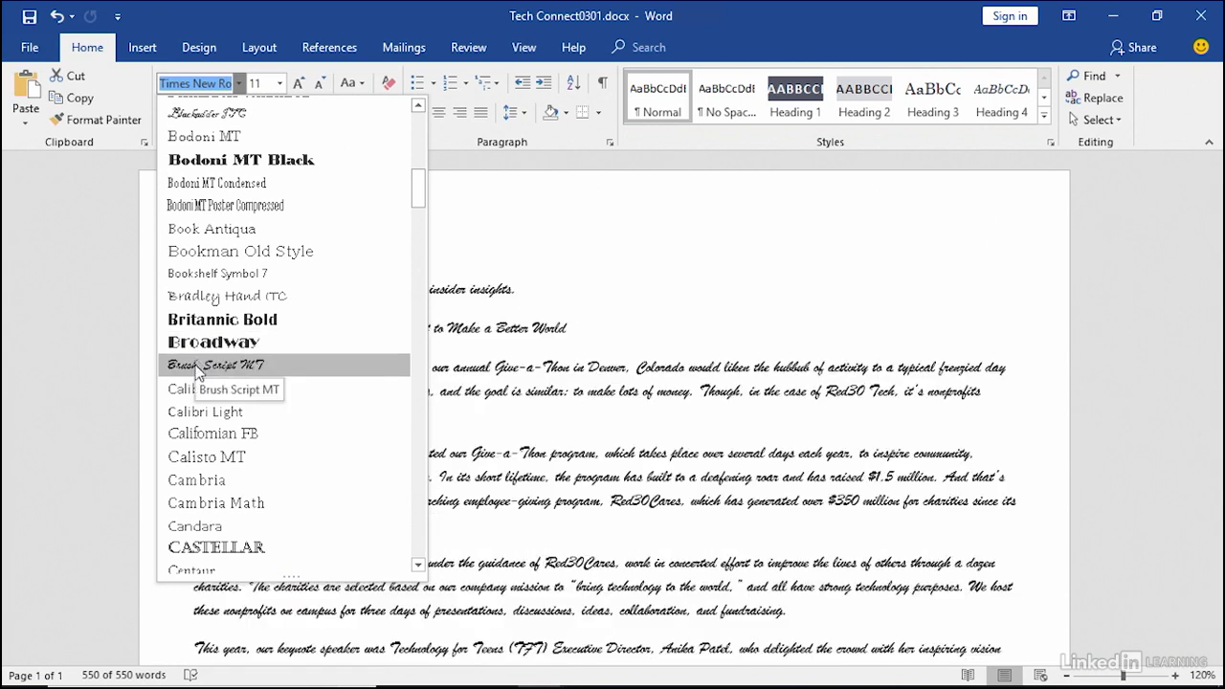
pyautogui.click(191, 389)
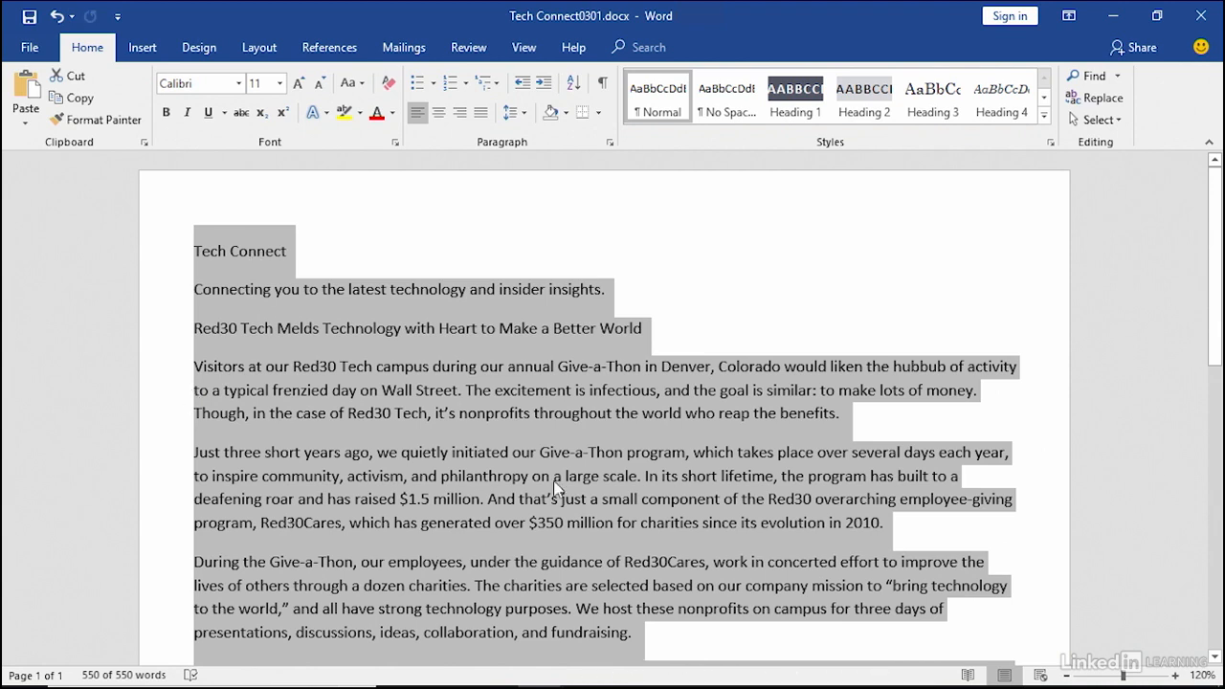
pyautogui.click(590, 435)
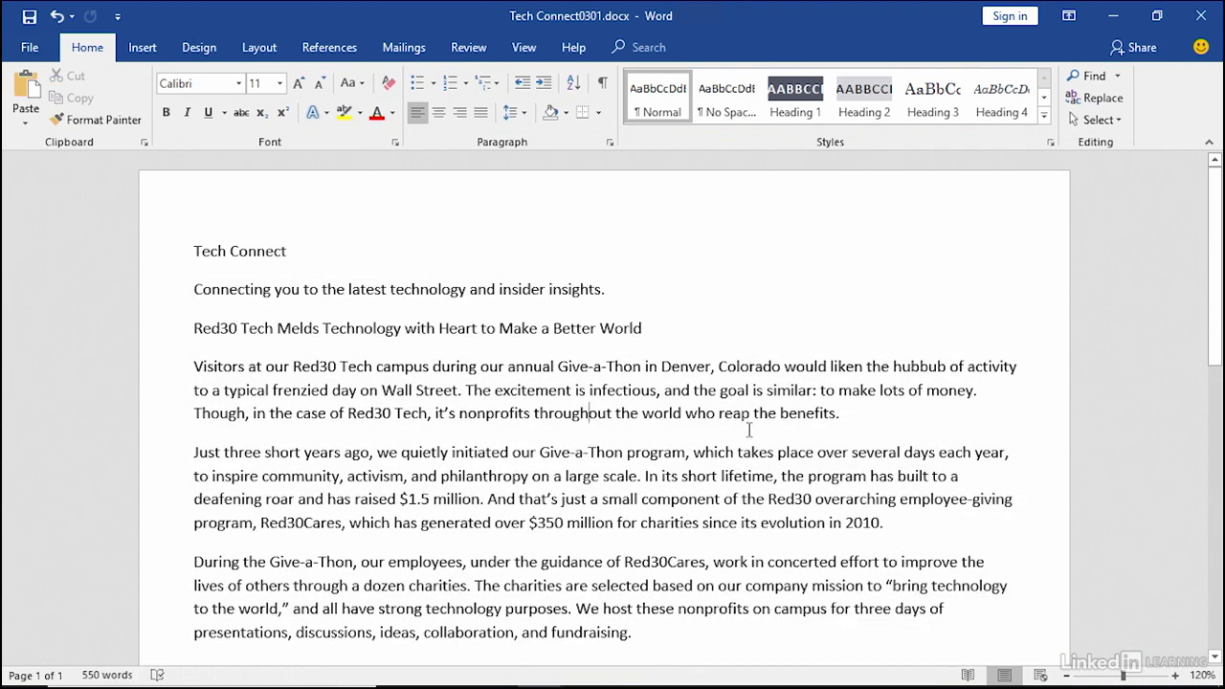
# Set the font size of the entire document text to 10 points
pyautogui.scroll(-3, 749, 430)
pyautogui.scroll(-7, 749, 430)
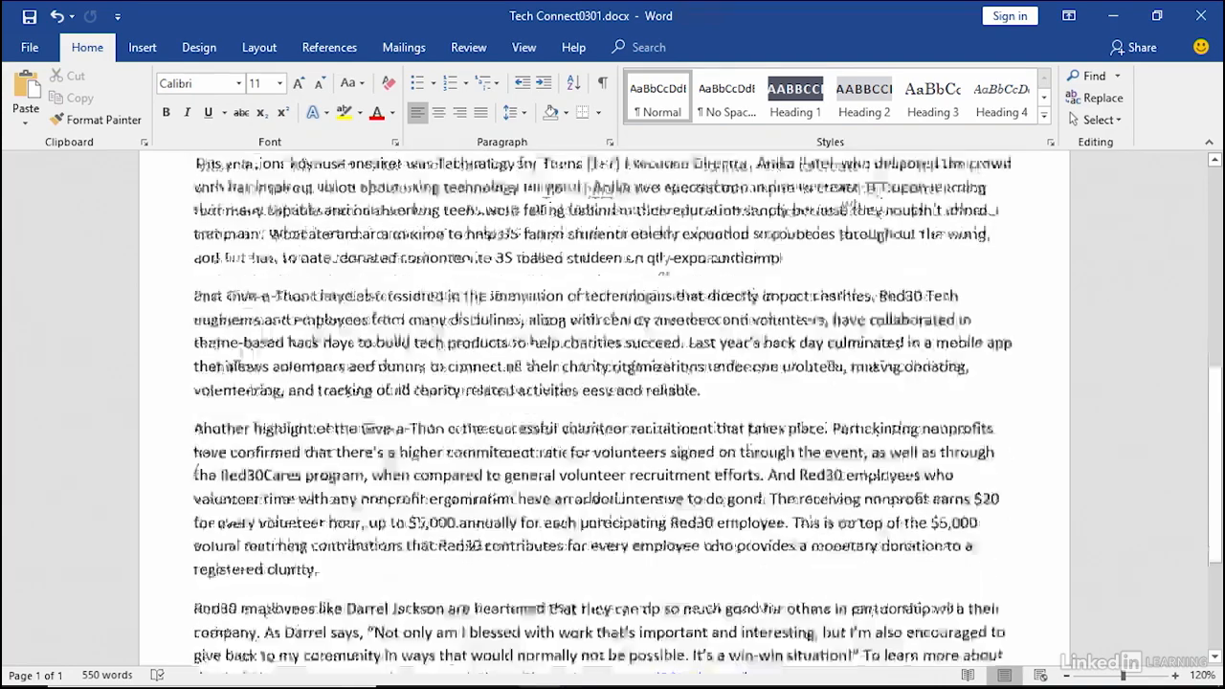
pyautogui.scroll(10, 749, 431)
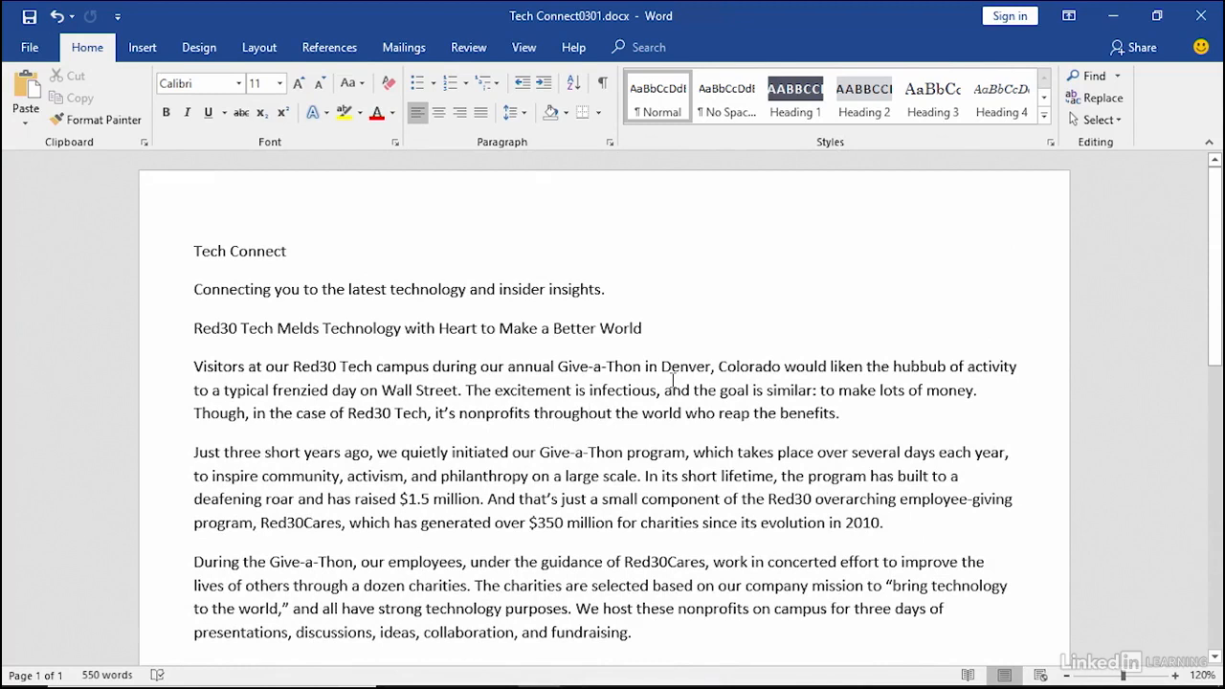
pyautogui.hotkey('ctrl', 'a')
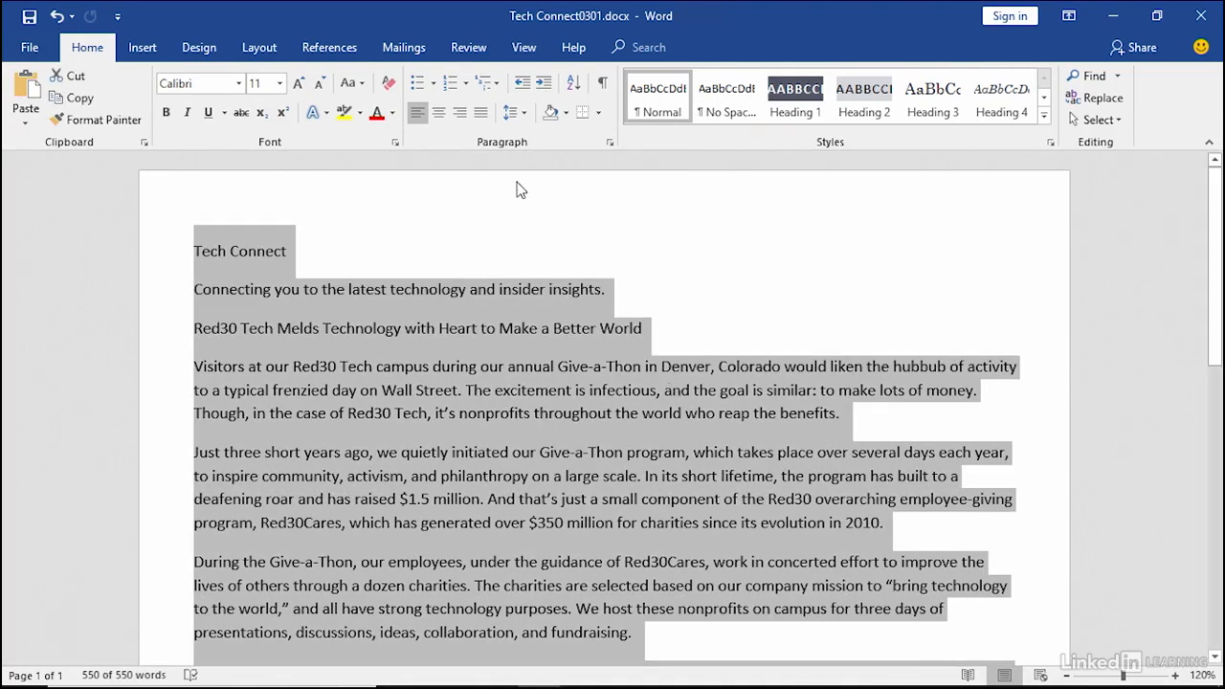
pyautogui.click(280, 84)
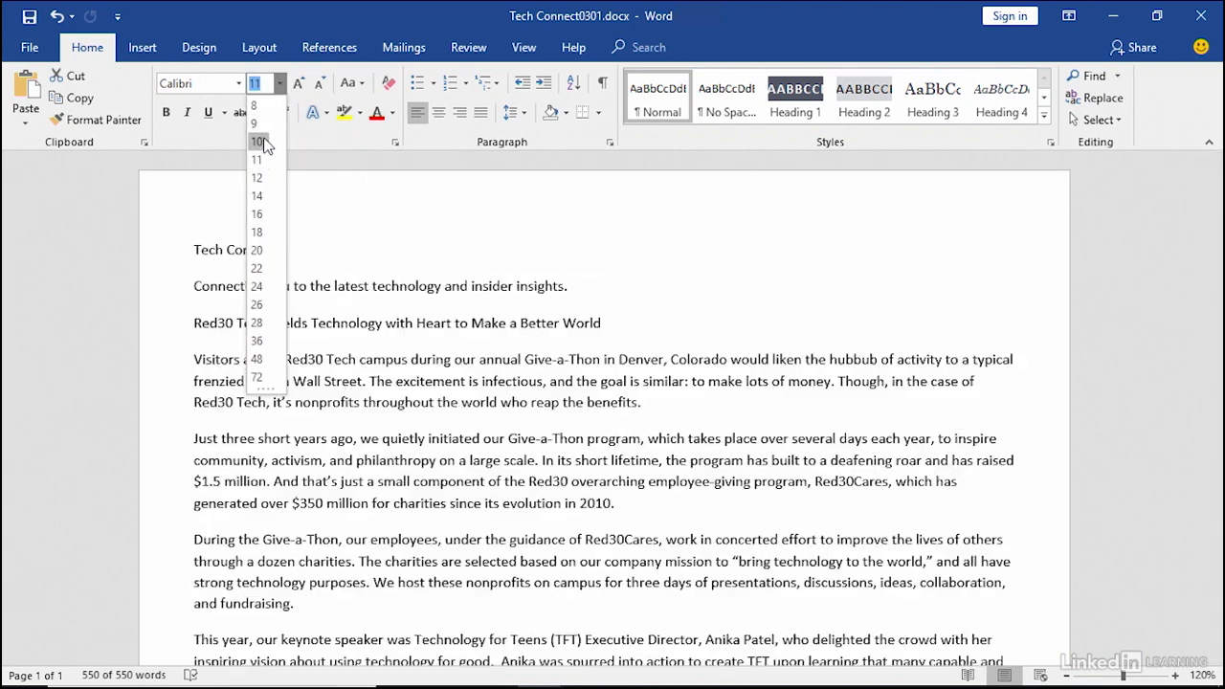
pyautogui.click(258, 141)
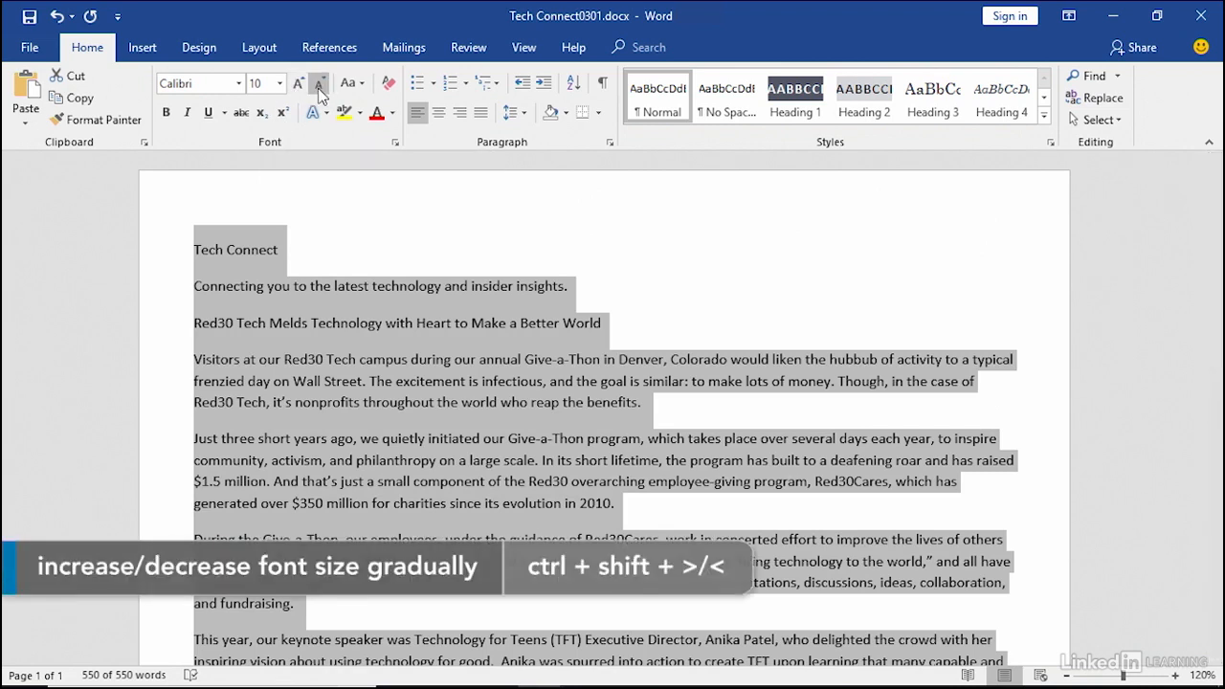
# Increase the whole document's font size incrementally to 12 points and decrease it back to 10 points
pyautogui.click(280, 83)
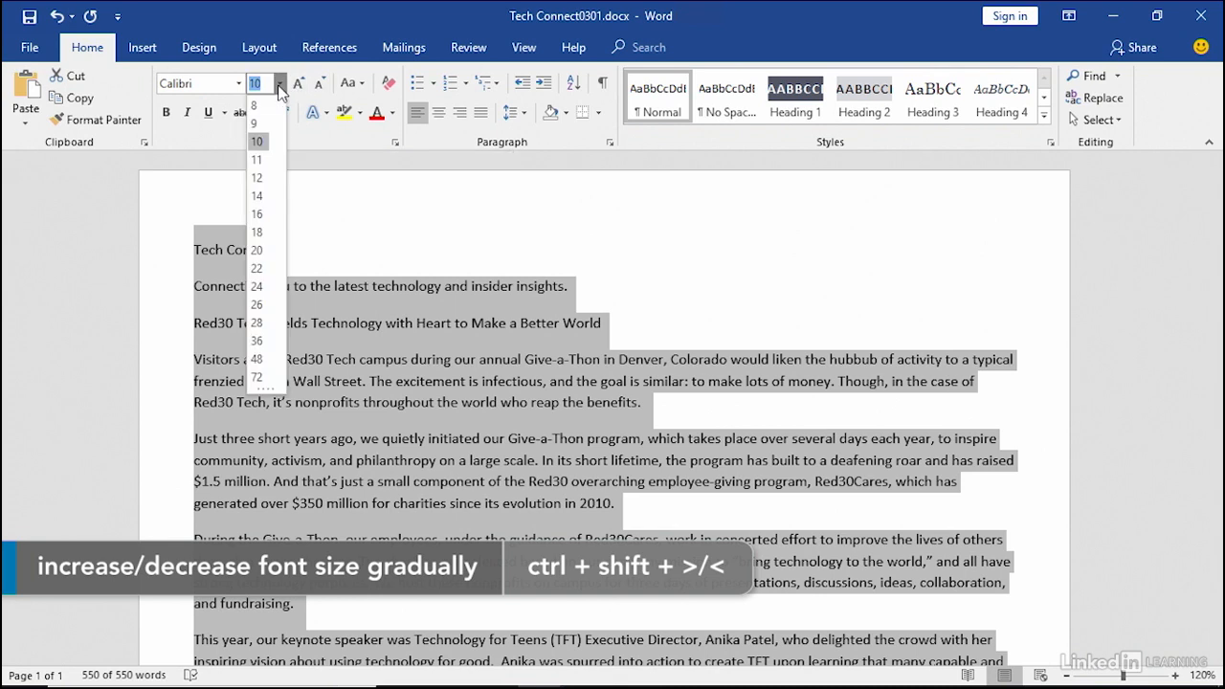
pyautogui.click(279, 84)
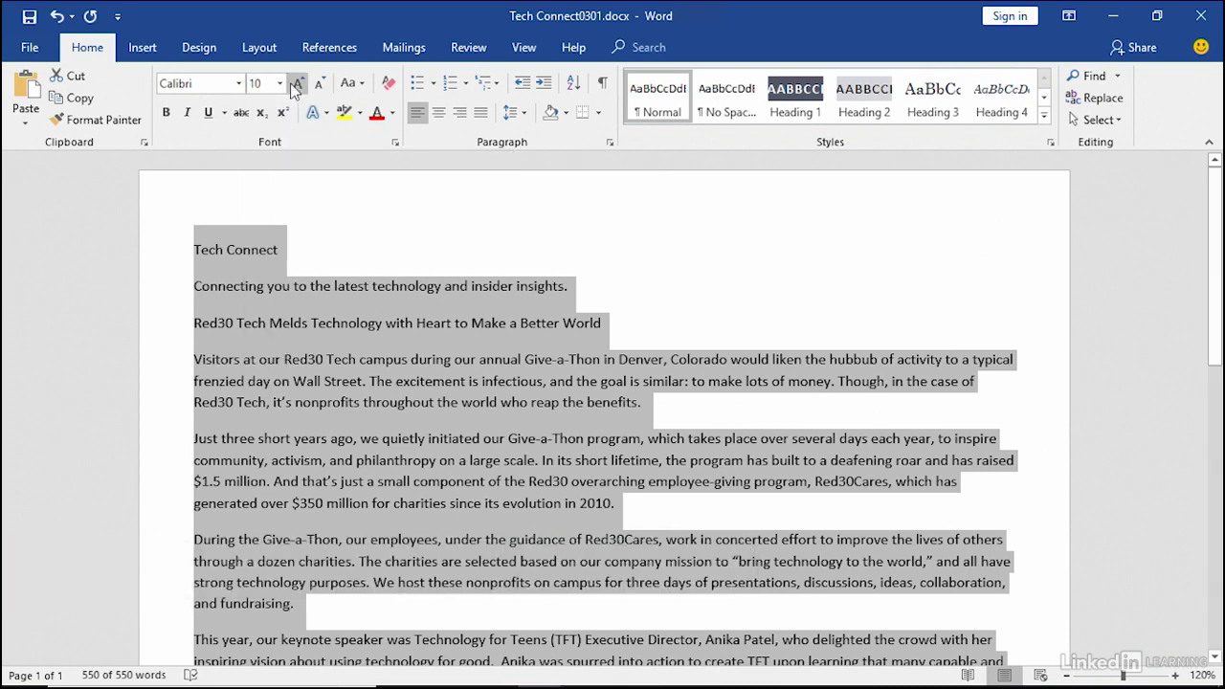
pyautogui.click(299, 86)
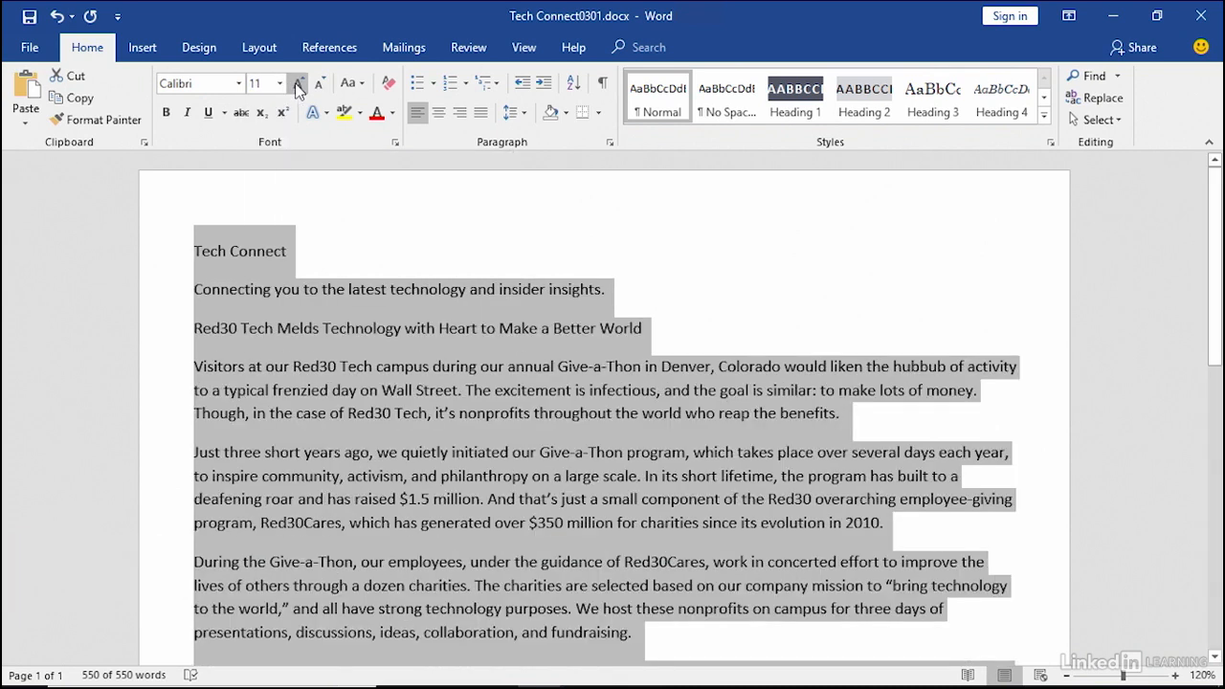
pyautogui.click(300, 86)
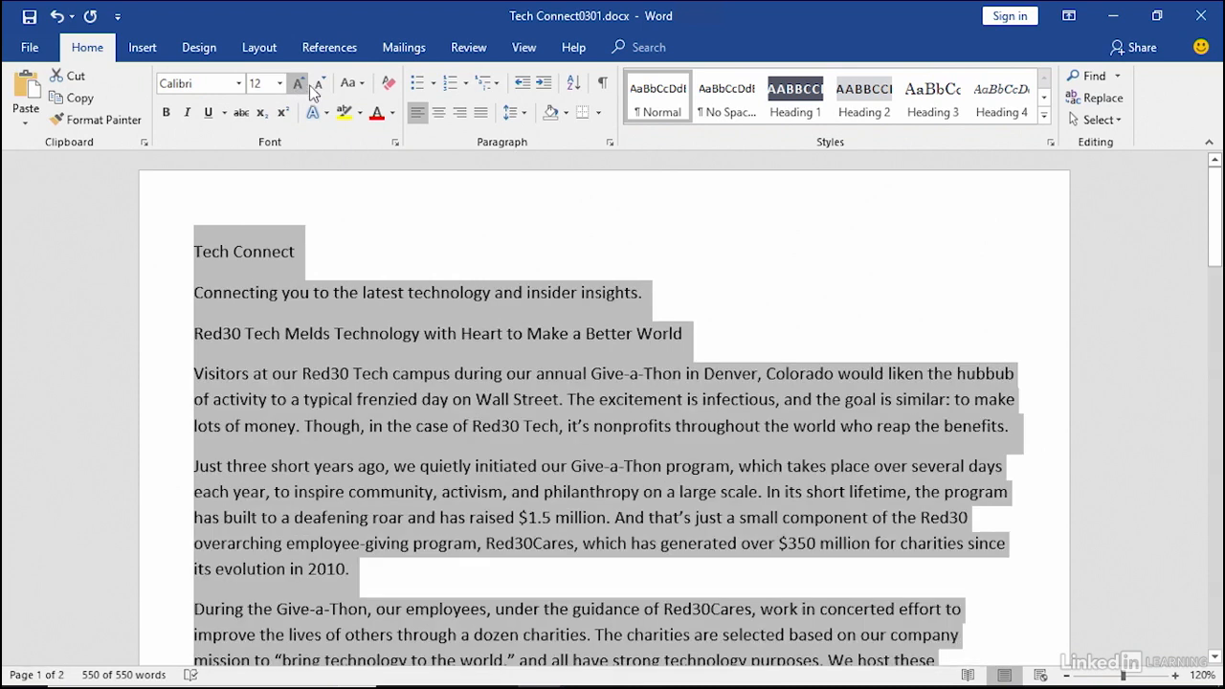
pyautogui.click(320, 86)
pyautogui.click(320, 86)
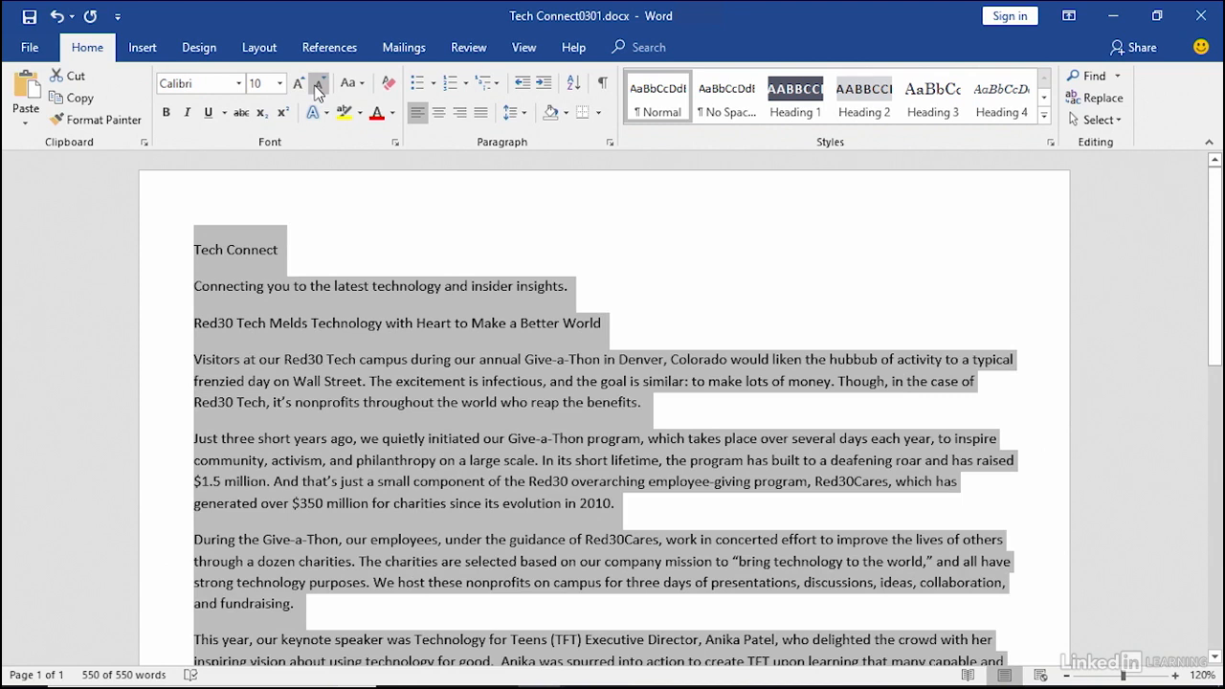
pyautogui.click(478, 383)
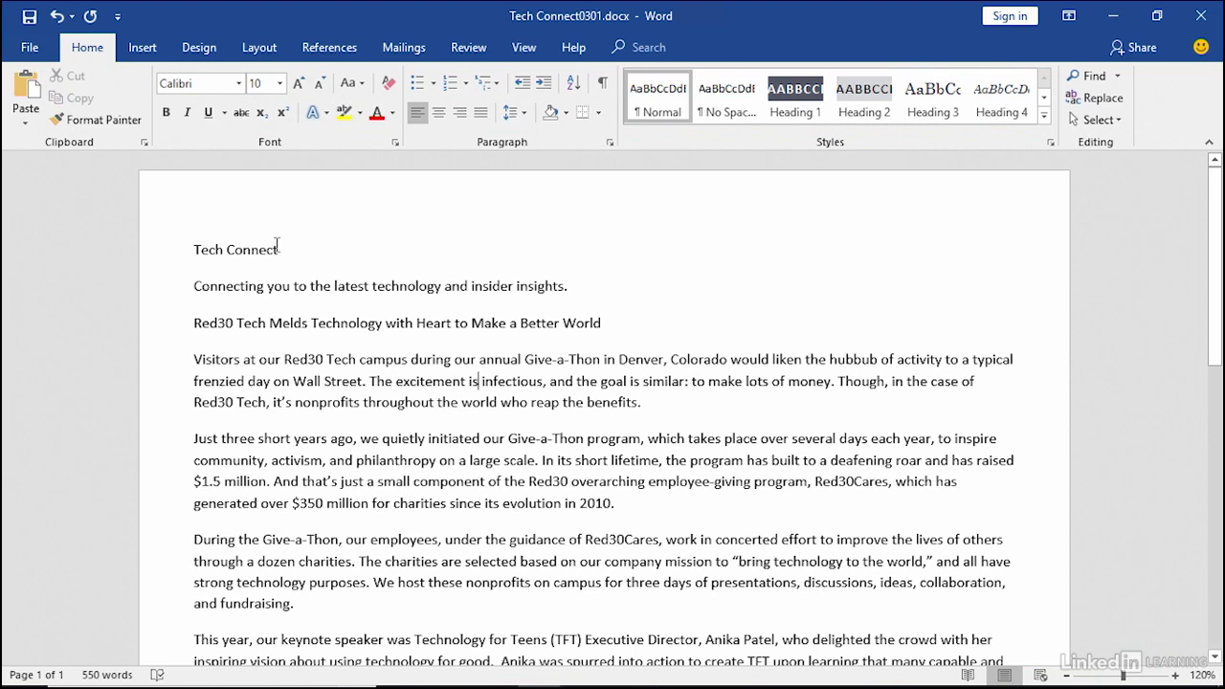
# Set the font size of the "Tech Connect" title line to a custom 60 points
pyautogui.click(151, 259)
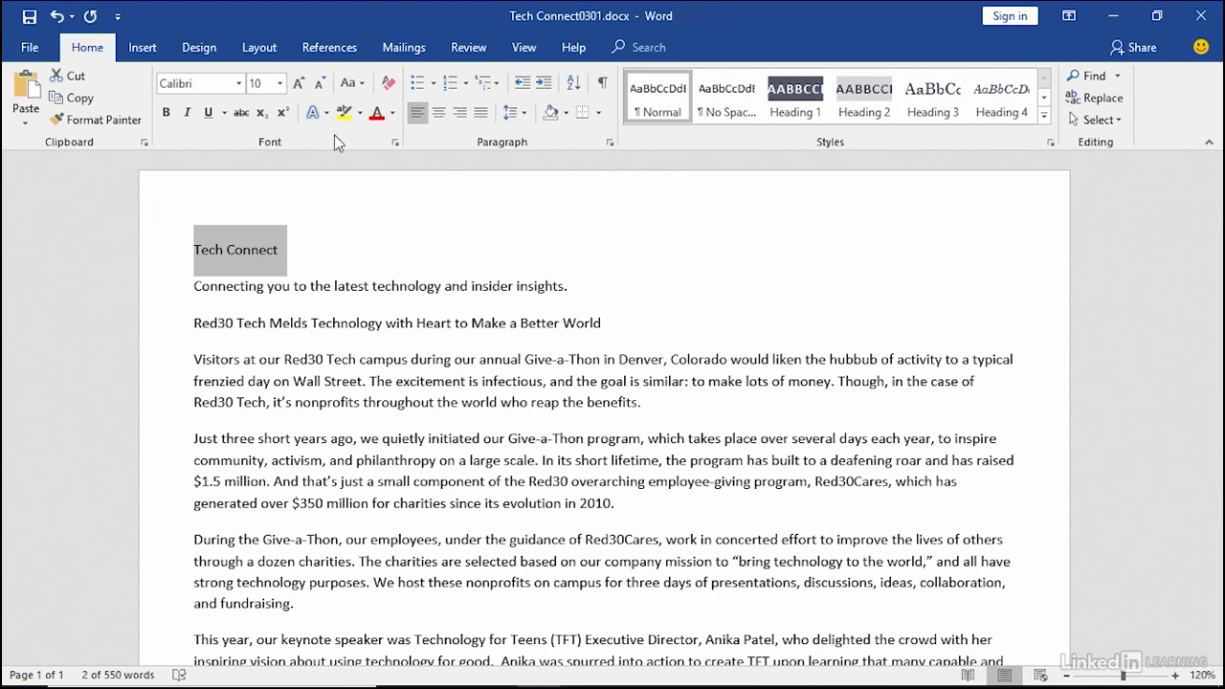
pyautogui.click(387, 352)
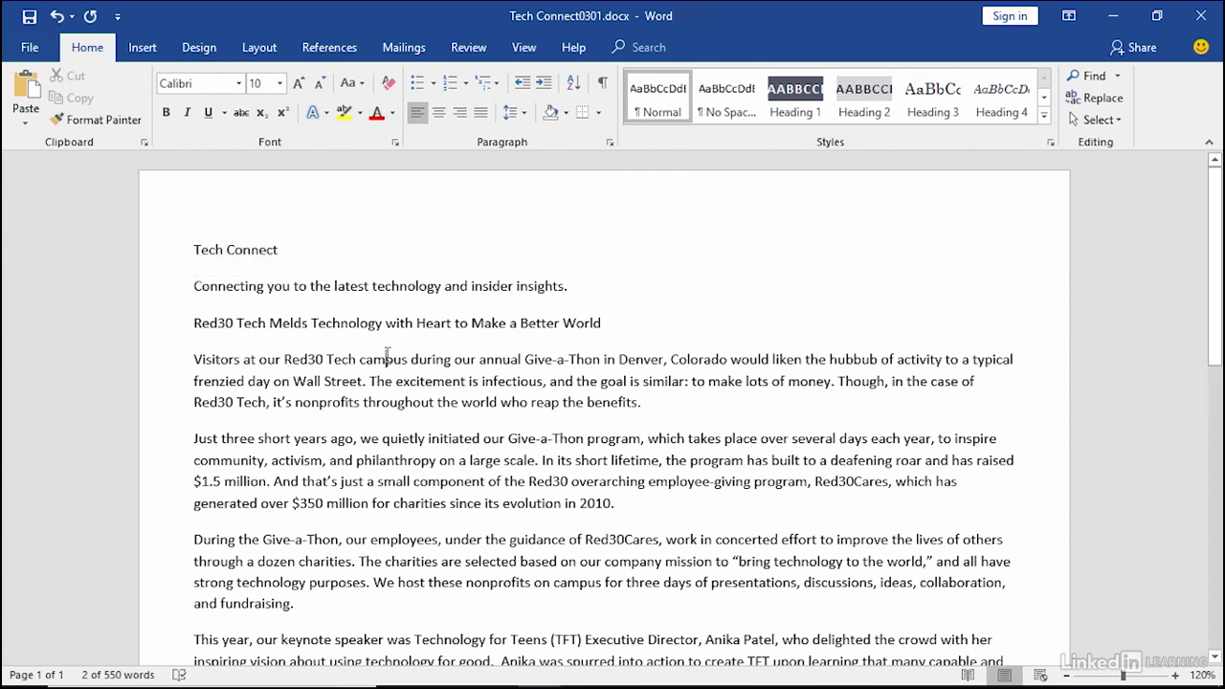
pyautogui.click(161, 263)
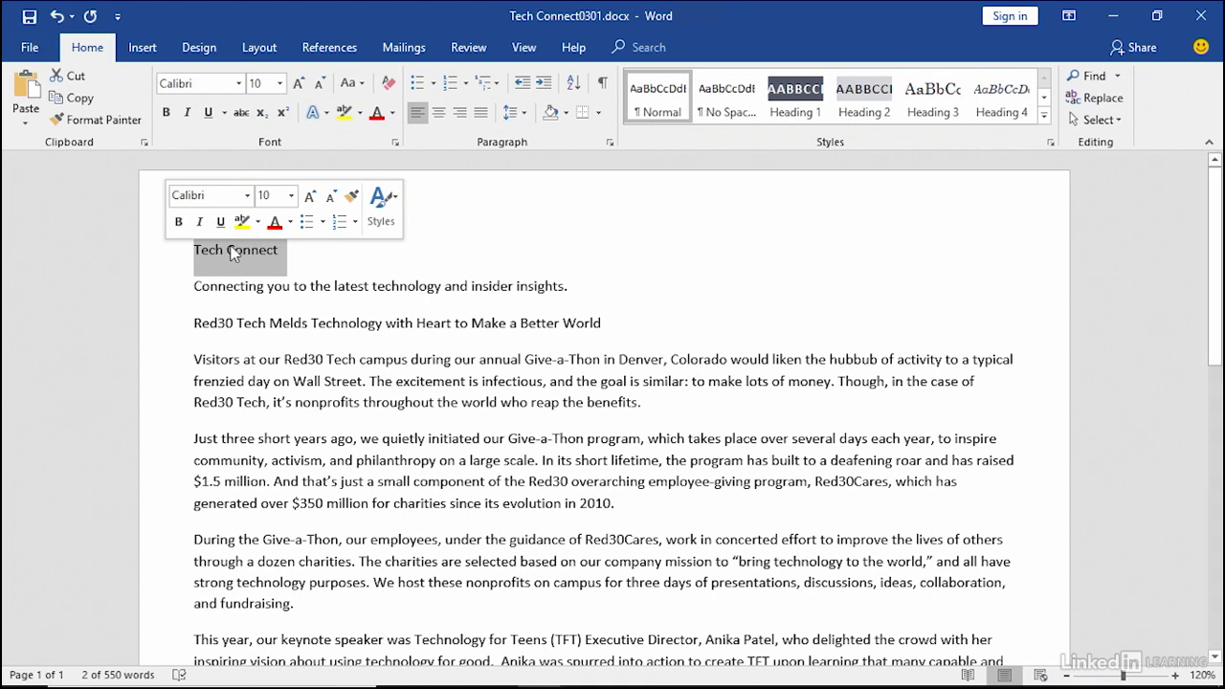
pyautogui.click(291, 195)
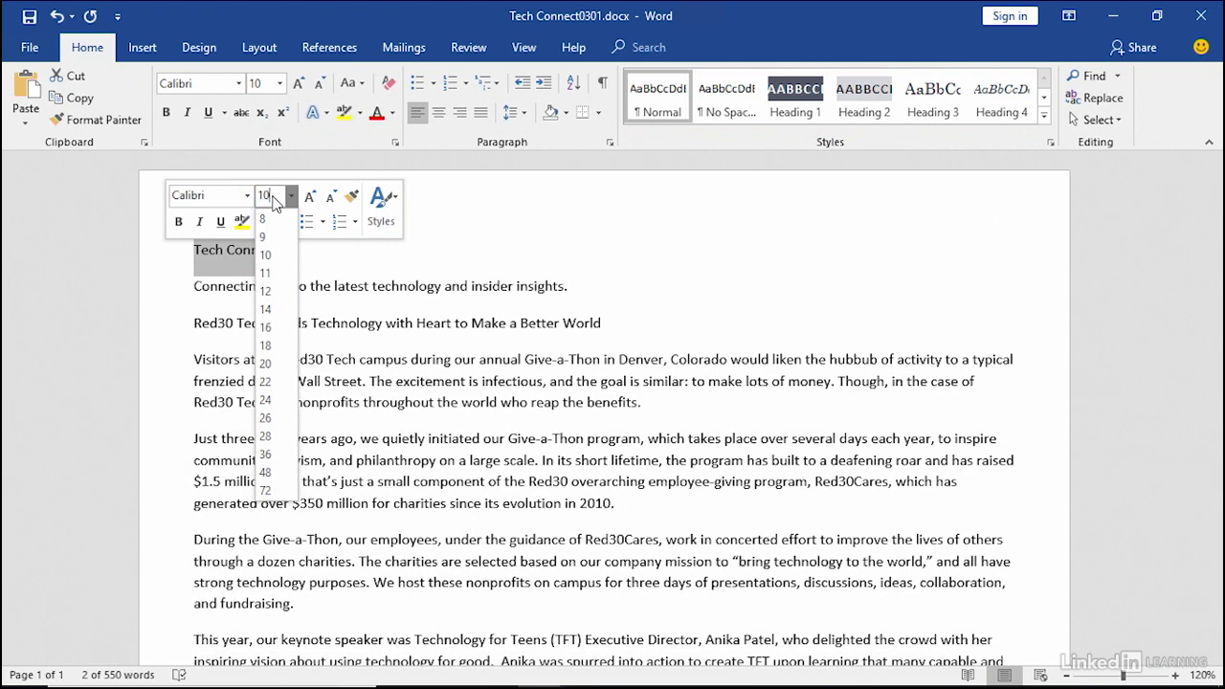
pyautogui.click(275, 201)
pyautogui.press('BackSpace')
pyautogui.press('BackSpace')
pyautogui.write('60')
pyautogui.press('Return')
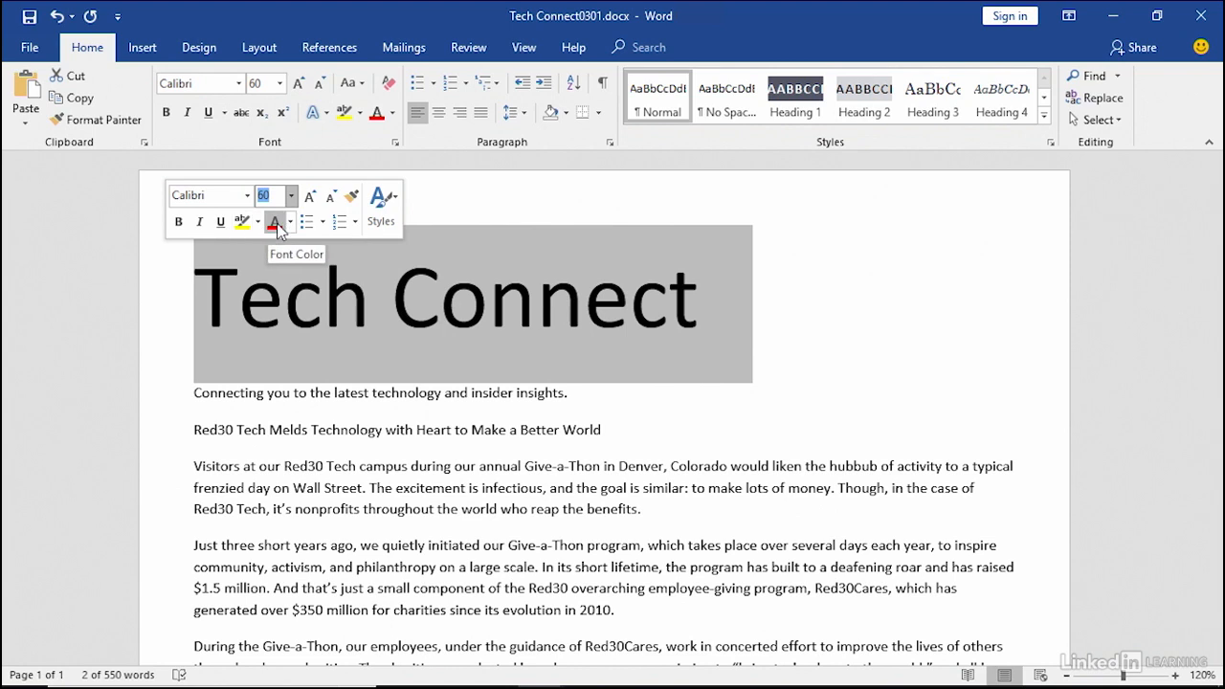
# Color the "Tech Connect" title with a dark shade of the Blue-Gray, Text 2 theme color and deselect it
pyautogui.click(290, 222)
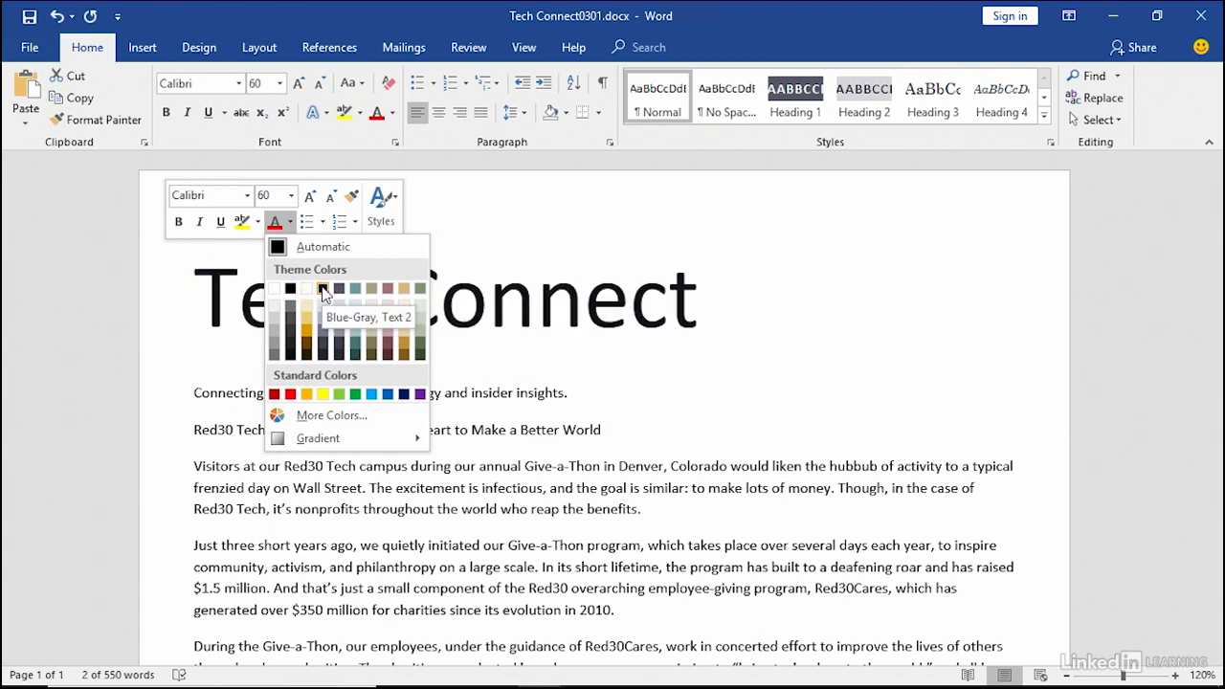
pyautogui.click(322, 345)
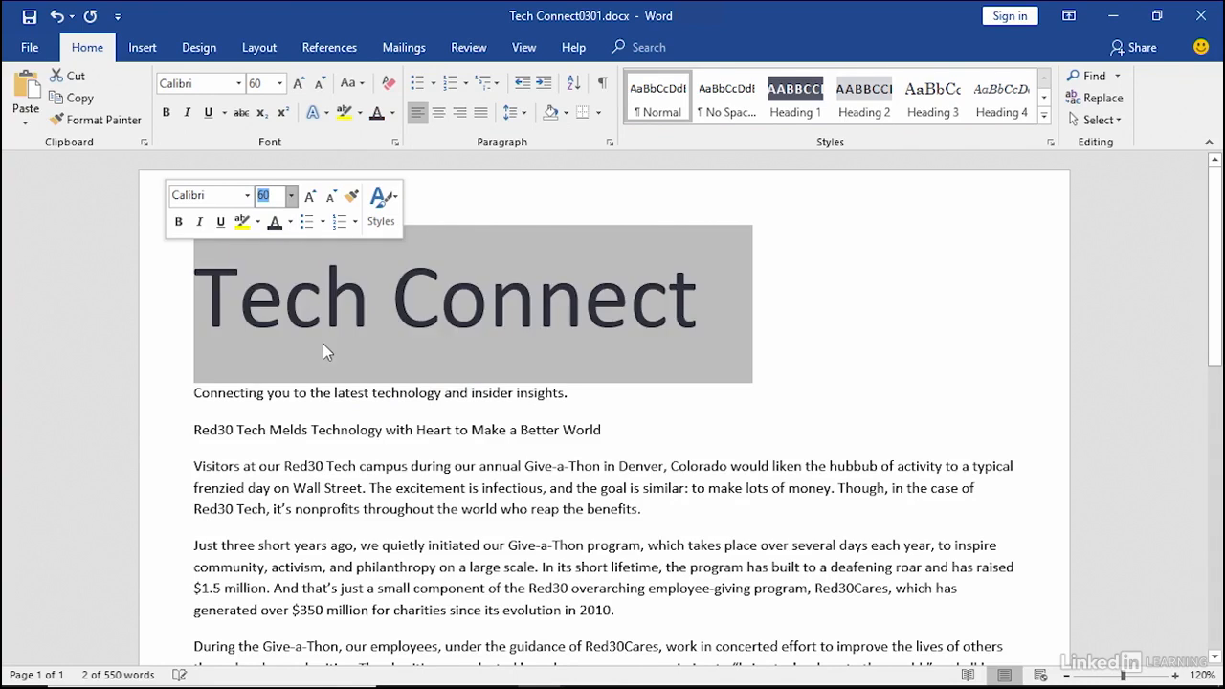
pyautogui.click(872, 331)
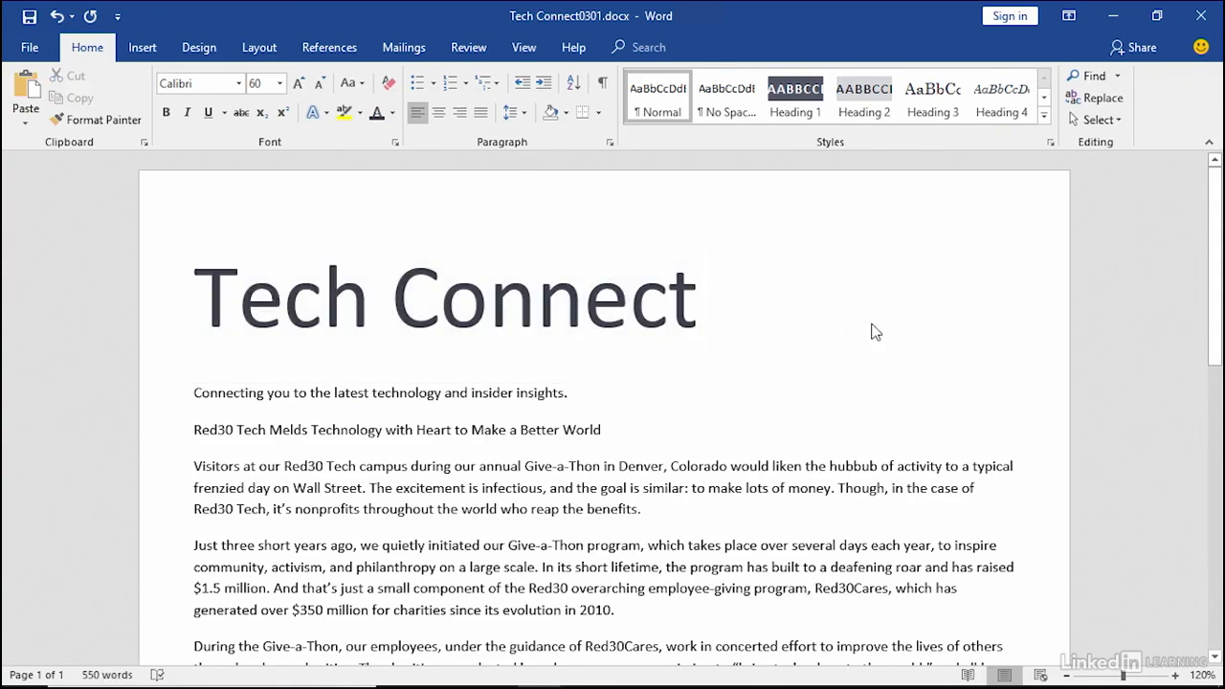